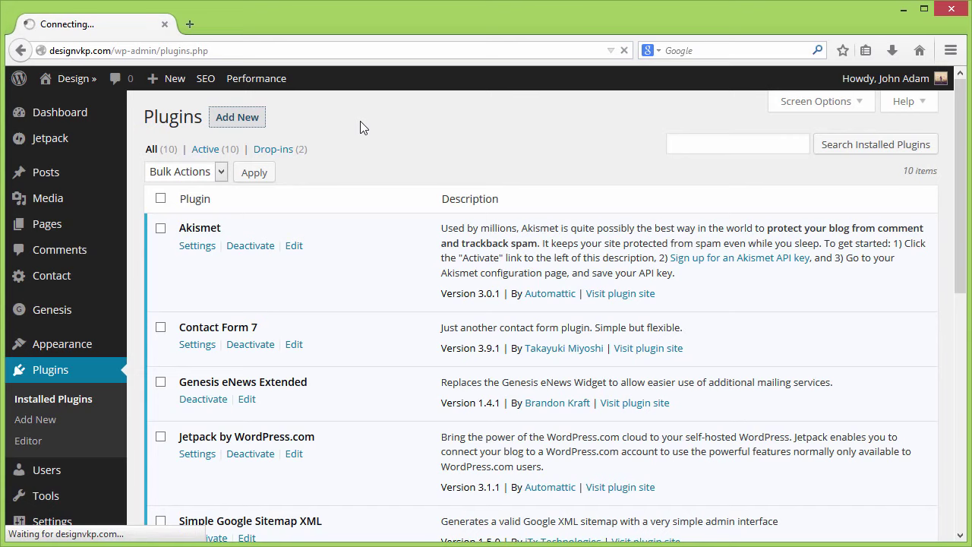
Step: Open the page for adding new plugins and search the plugin directory for gtmetrix
scroll(361, 126, down, 2)
scroll(361, 127, up, 2)
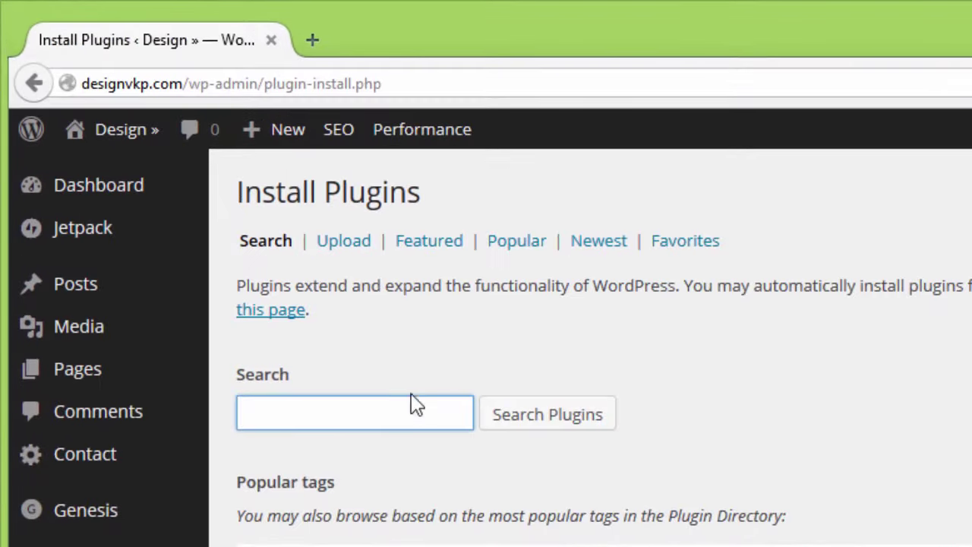
click(251, 243)
click(372, 467)
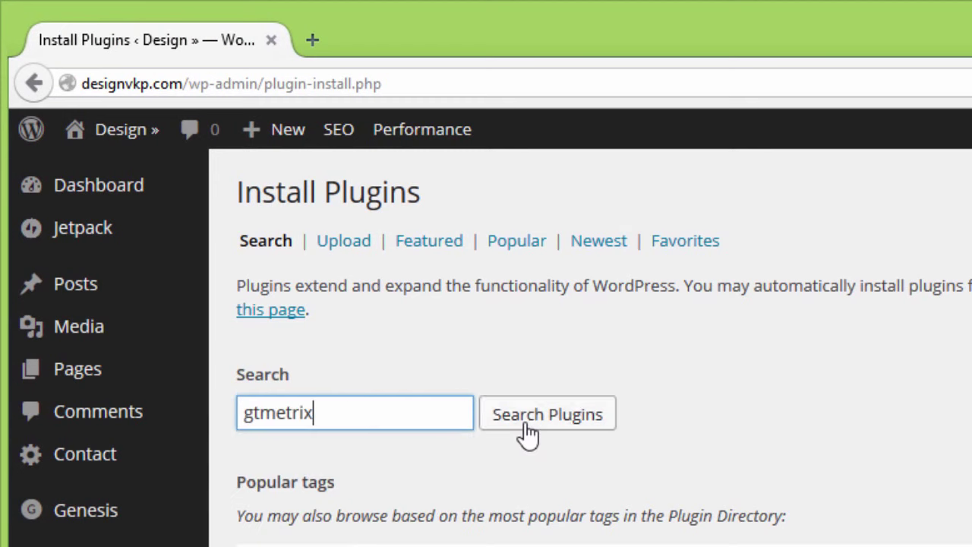
click(521, 432)
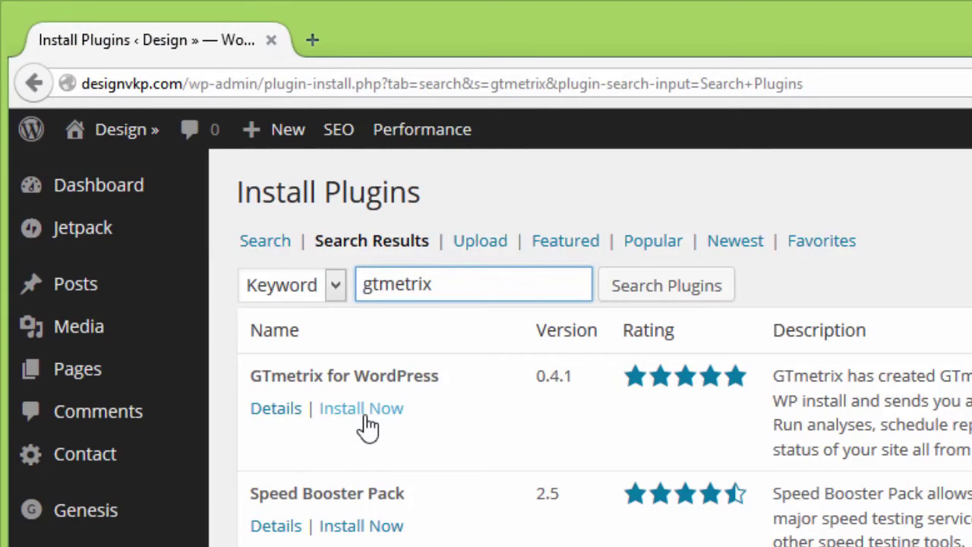
Step: Install the GTmetrix for WordPress plugin and activate it
click(368, 410)
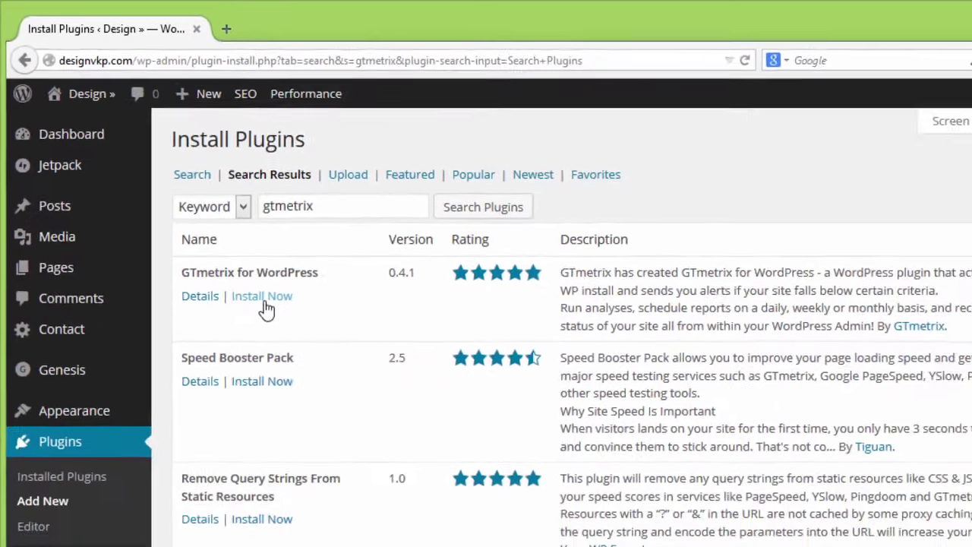
click(363, 410)
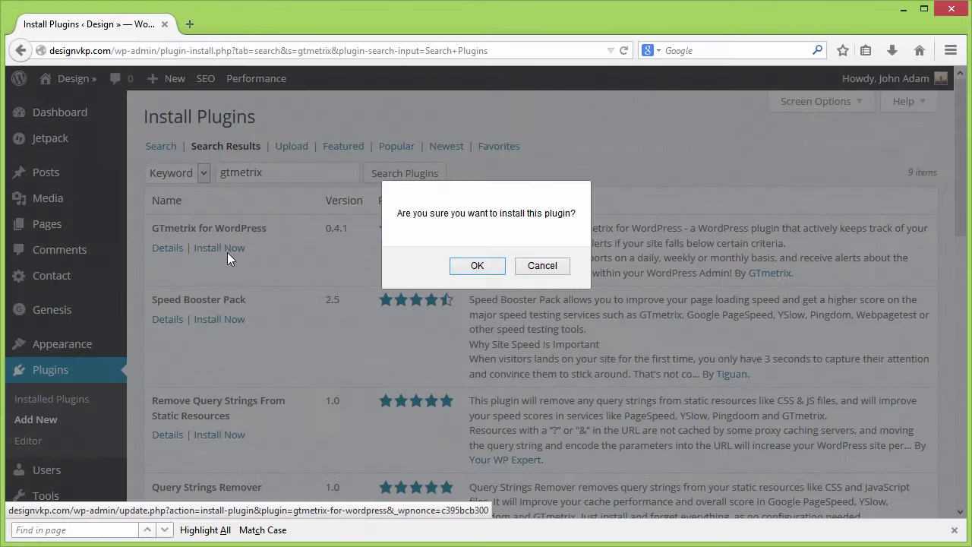
click(461, 270)
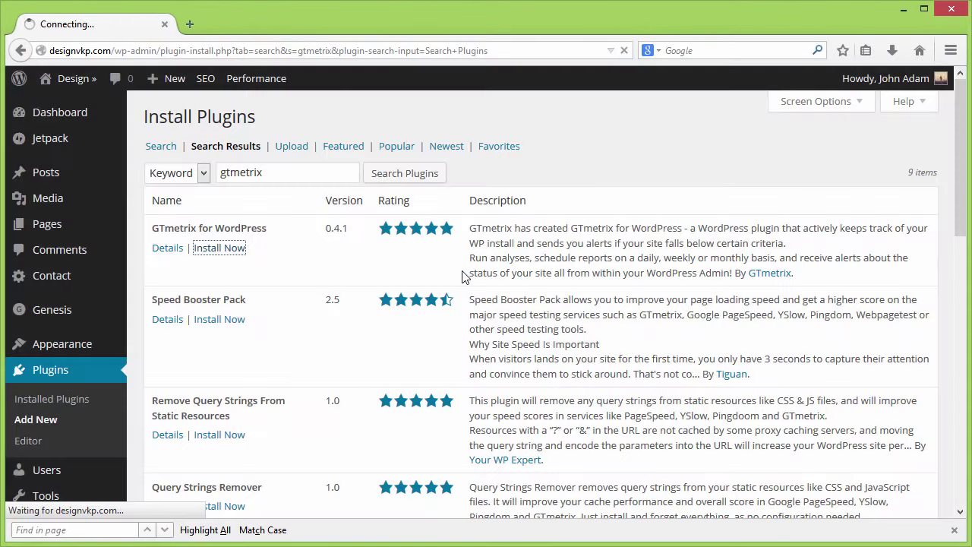
click(955, 530)
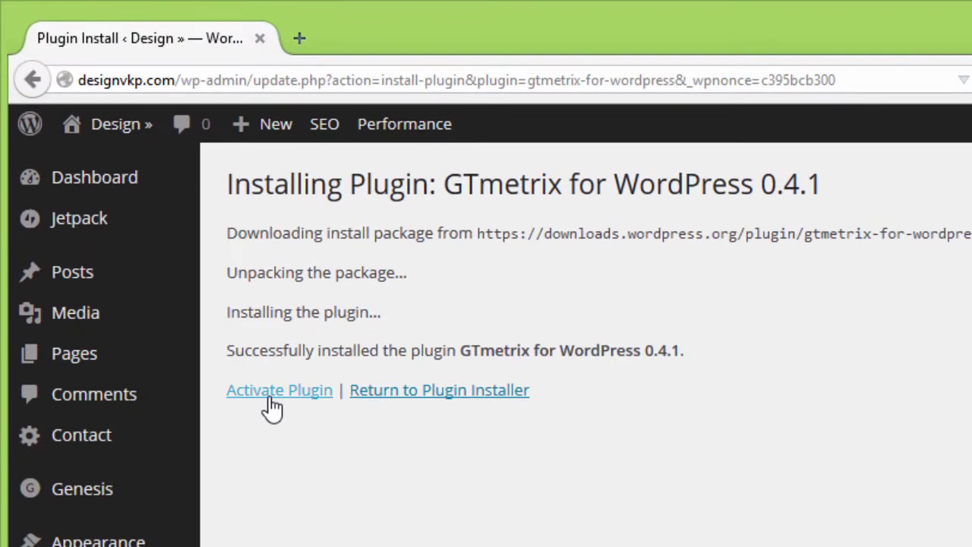
click(271, 407)
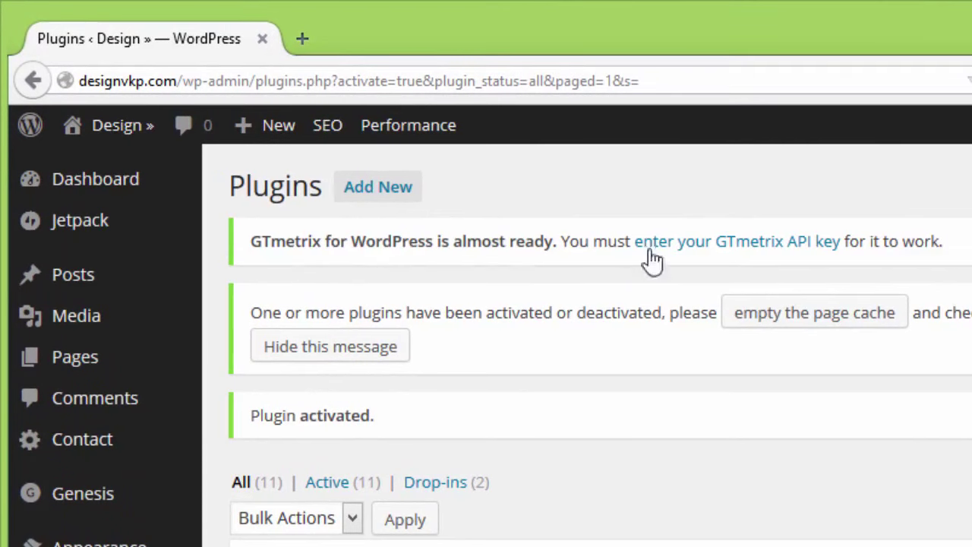
Step: Open the GTmetrix API key settings and bring up the account registration link in a new tab
click(759, 245)
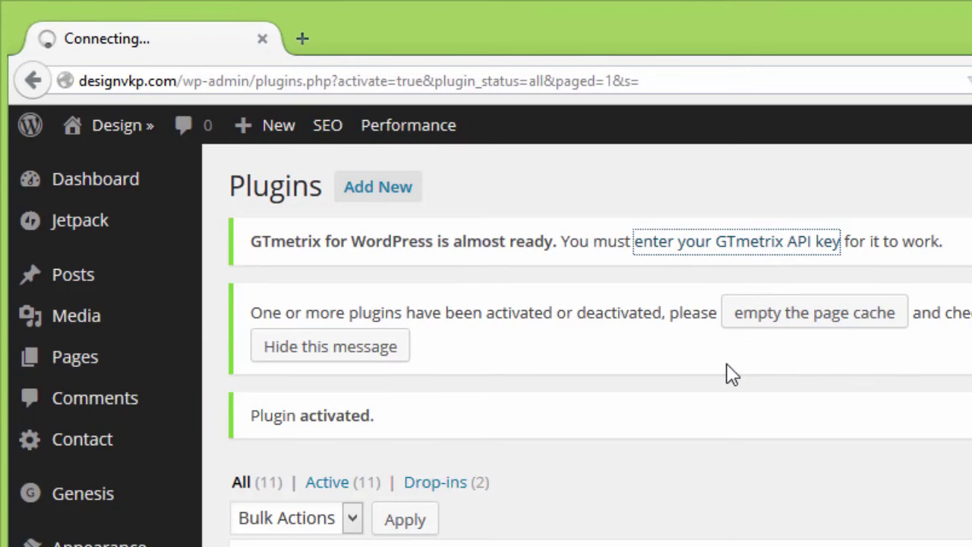
scroll(729, 366, down, 2)
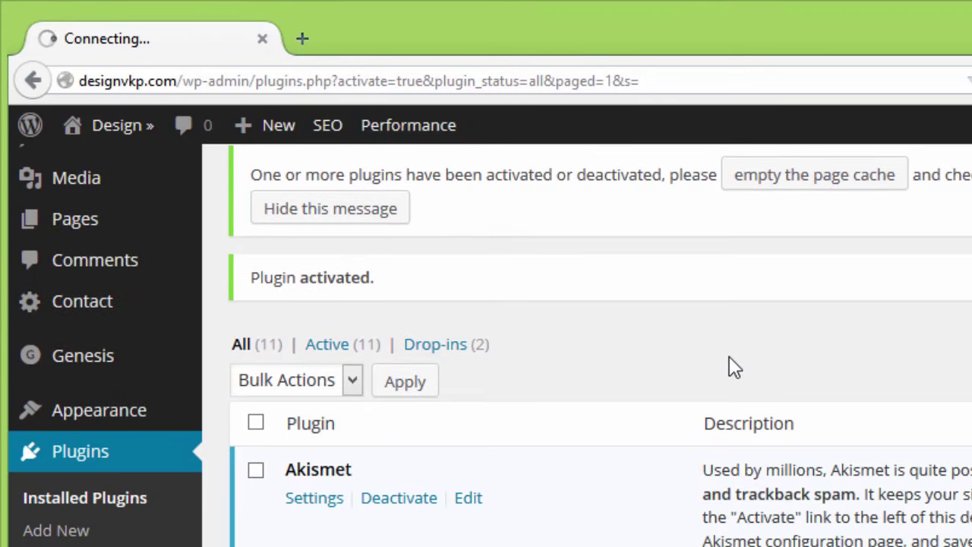
scroll(729, 362, up, 2)
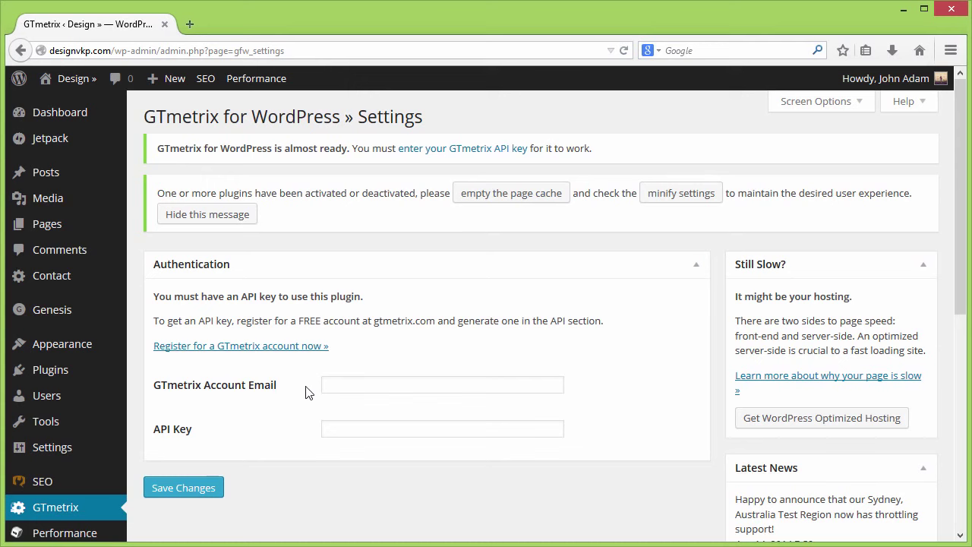
right_click(256, 349)
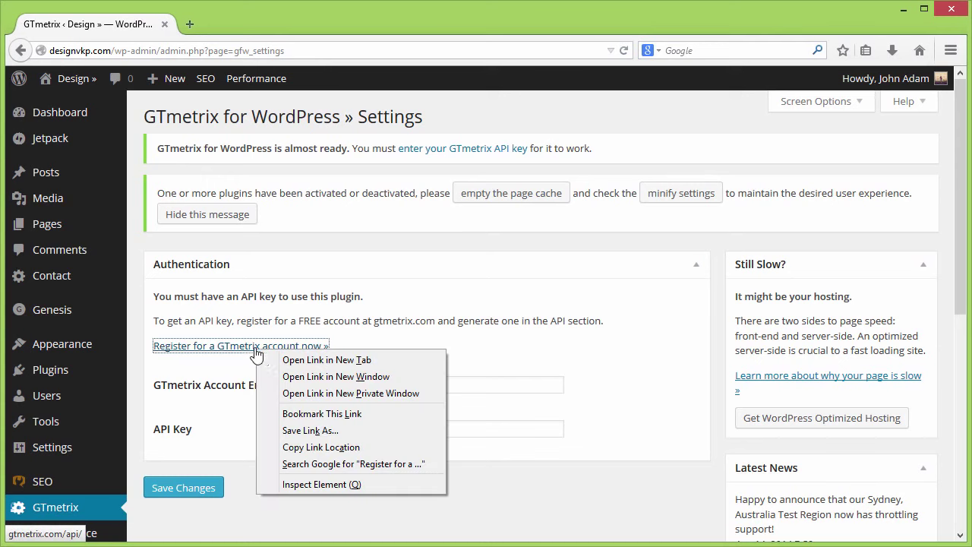
click(267, 361)
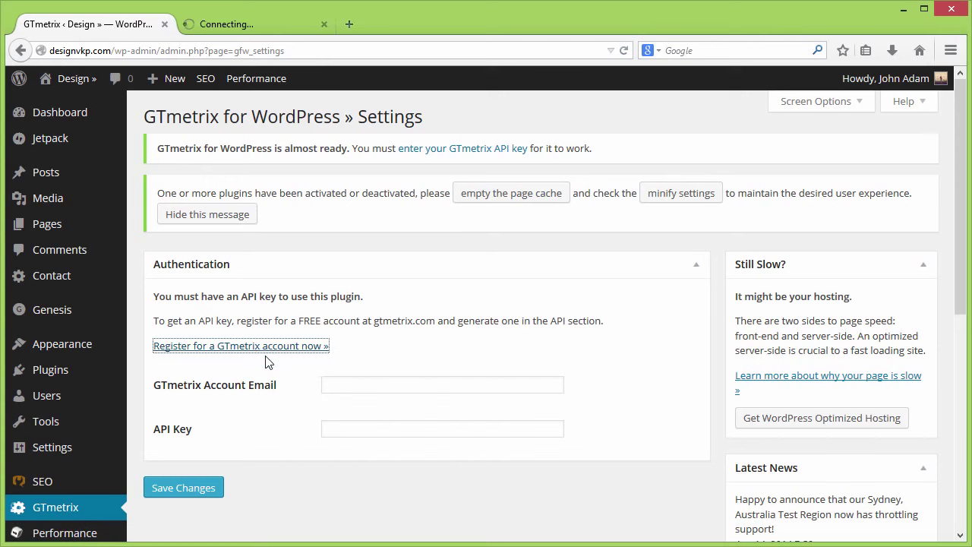
click(275, 25)
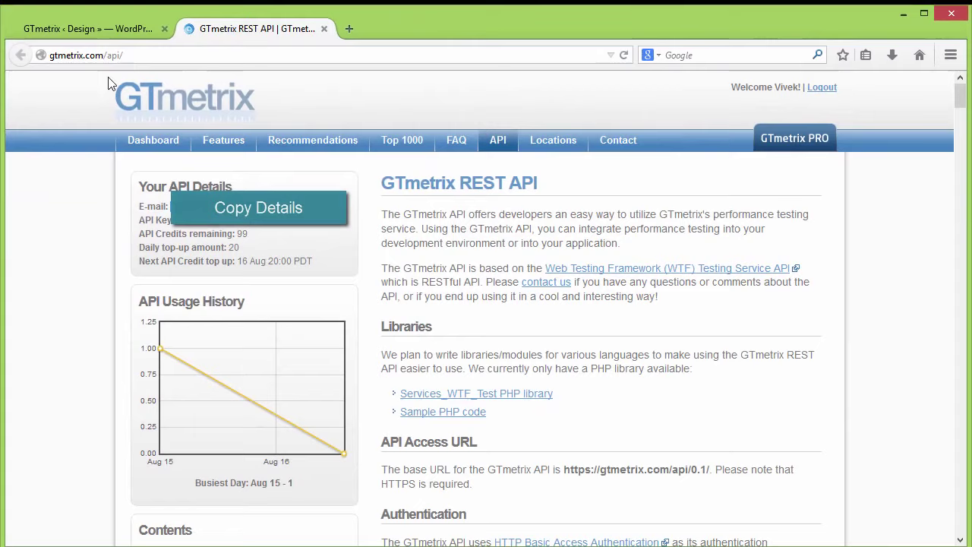
Step: Fill in the GTmetrix account email and API key using the details from the GTmetrix API page, and save the settings
click(141, 42)
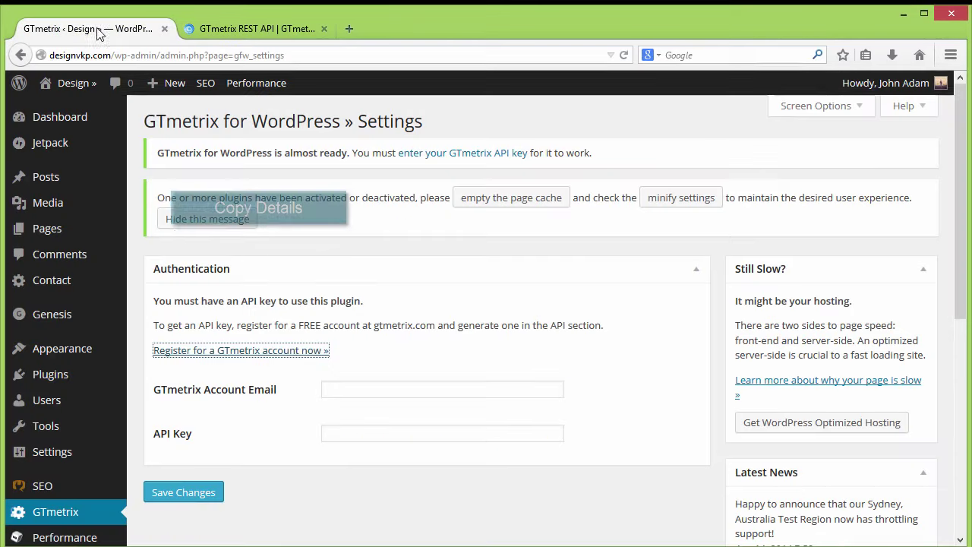
click(341, 382)
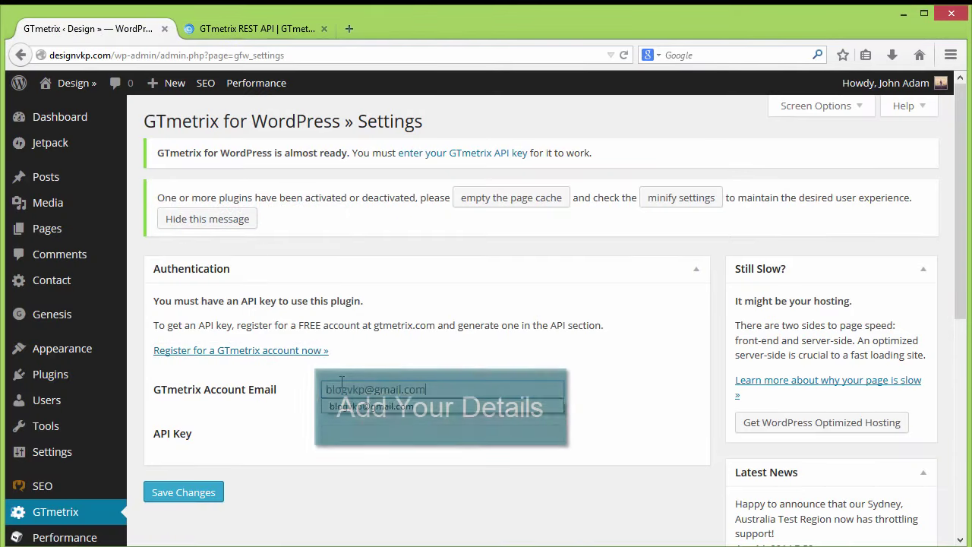
click(240, 30)
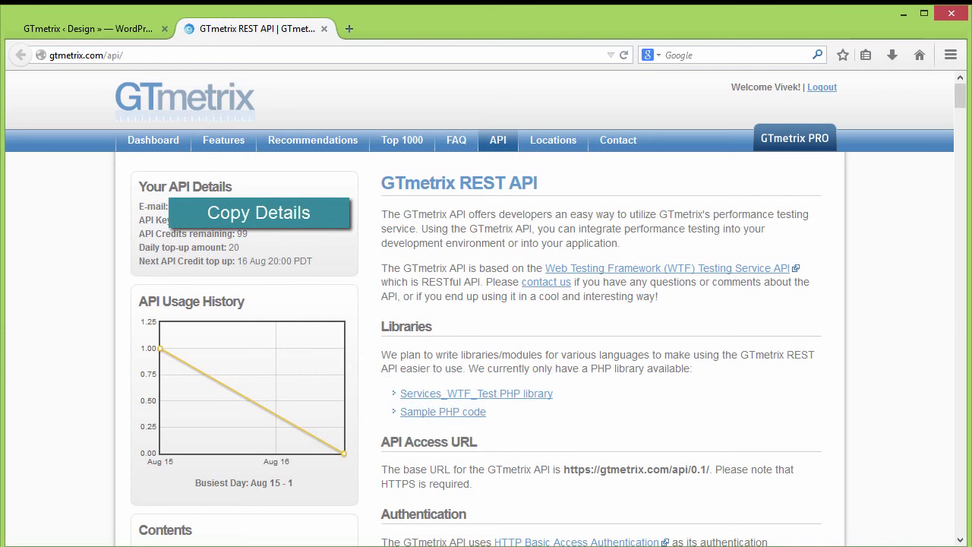
click(88, 29)
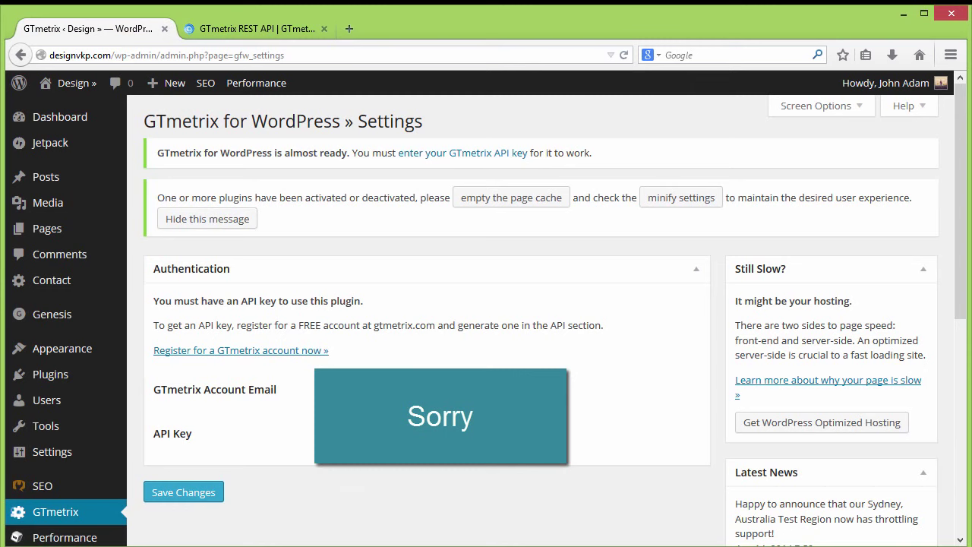
click(183, 494)
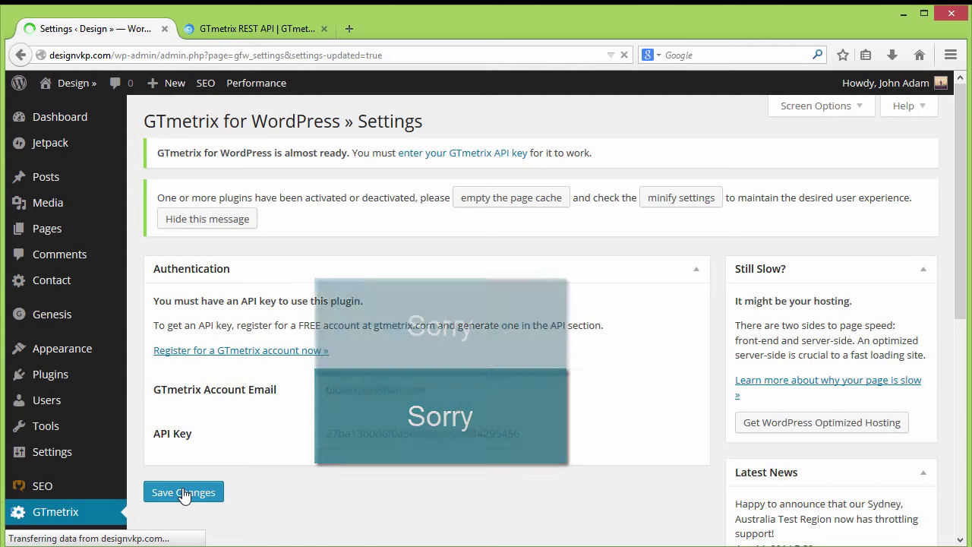
Step: Reset all GTmetrix records, turn off Show link to GTmetrix and Use GTmetrix CSS, and save the settings
scroll(496, 410, down, 4)
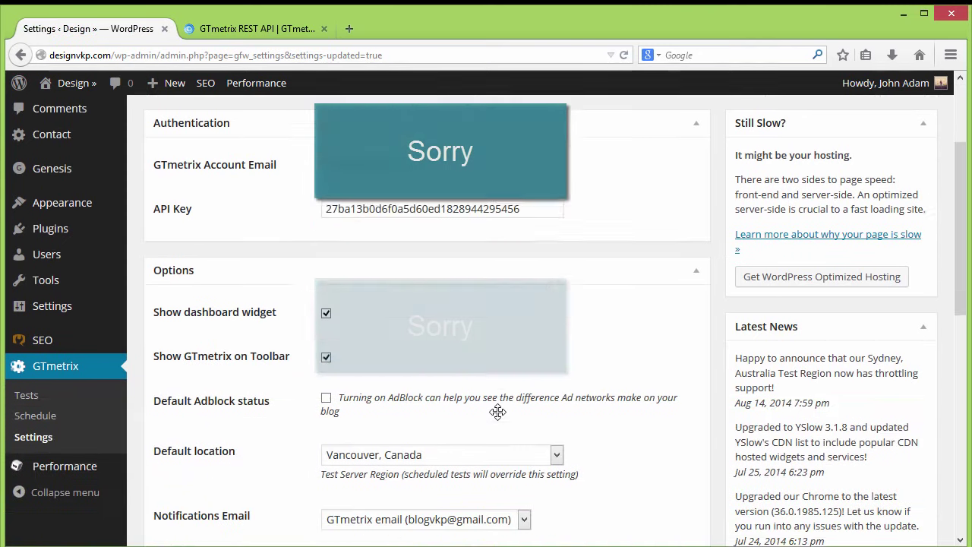
scroll(497, 416, down, 4)
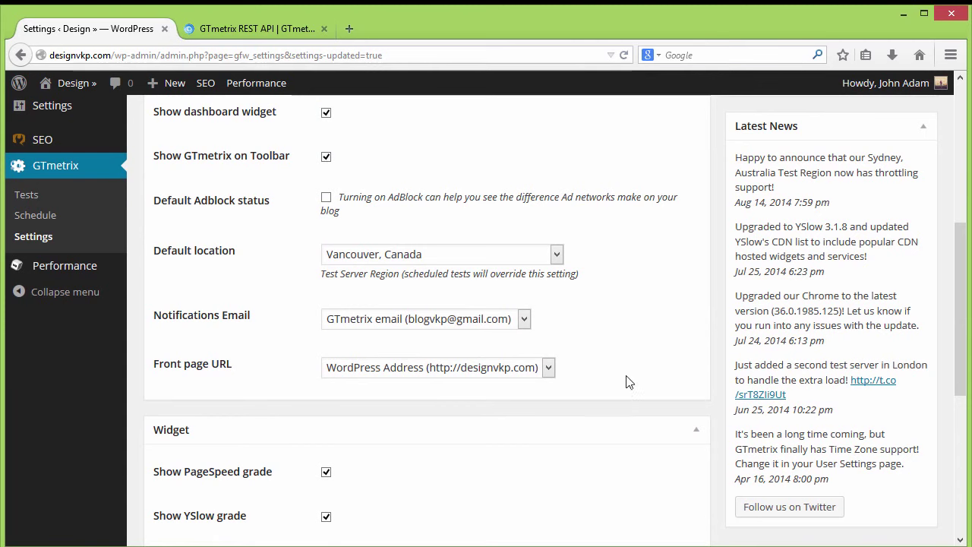
scroll(649, 375, down, 8)
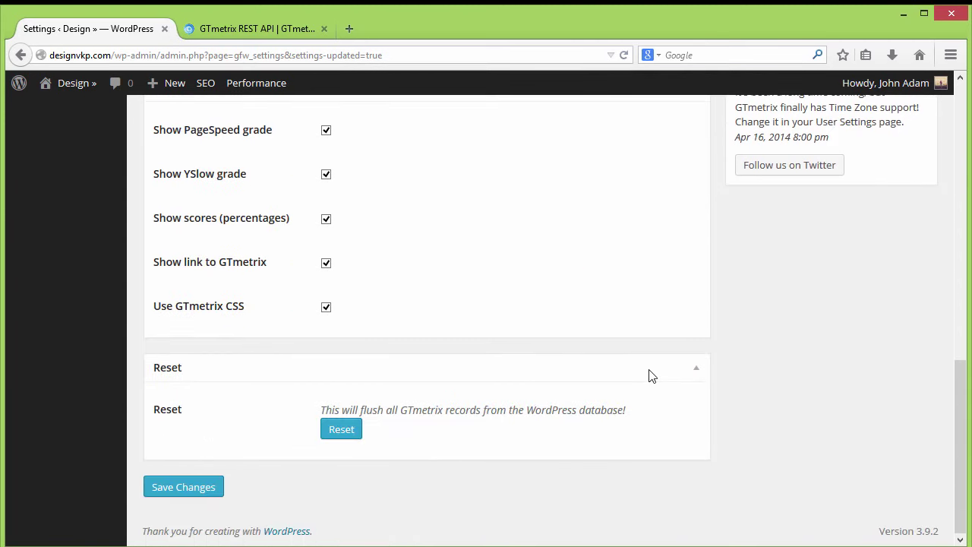
click(352, 436)
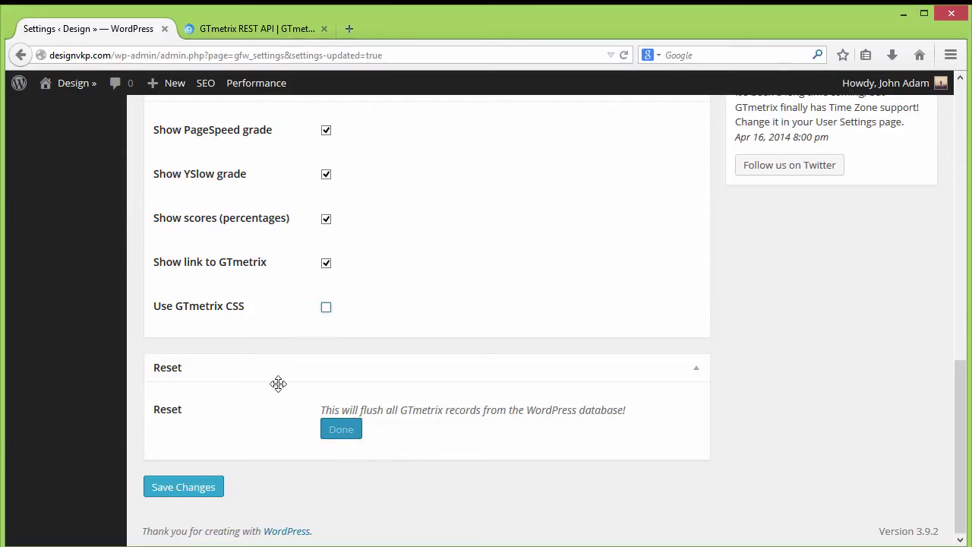
click(213, 486)
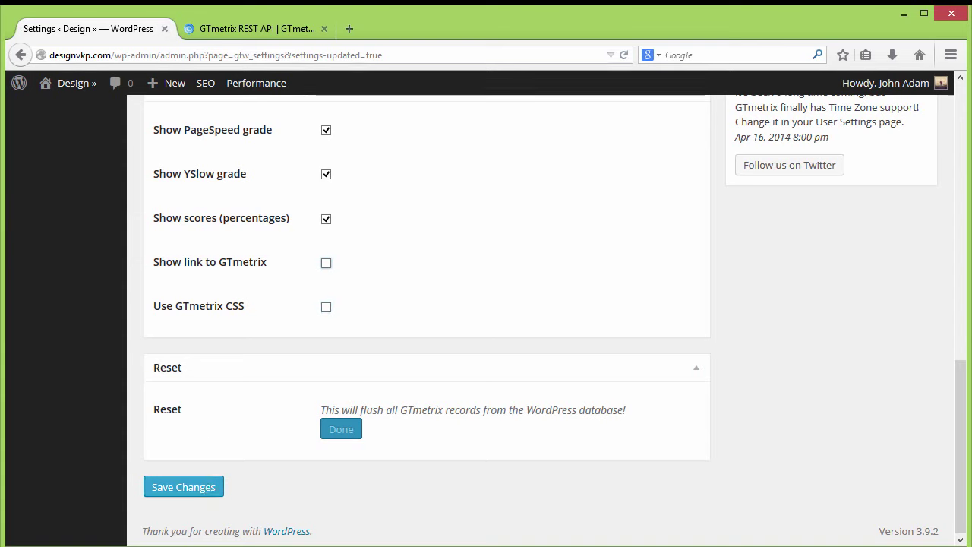
click(205, 489)
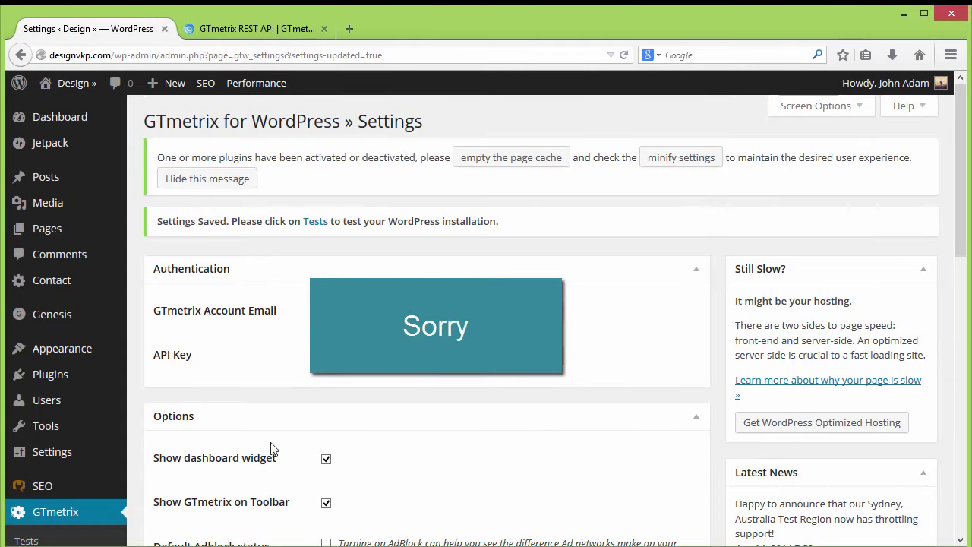
Step: Run the GTmetrix performance test on the front page, re-test it, and move the testing dialog aside
click(316, 225)
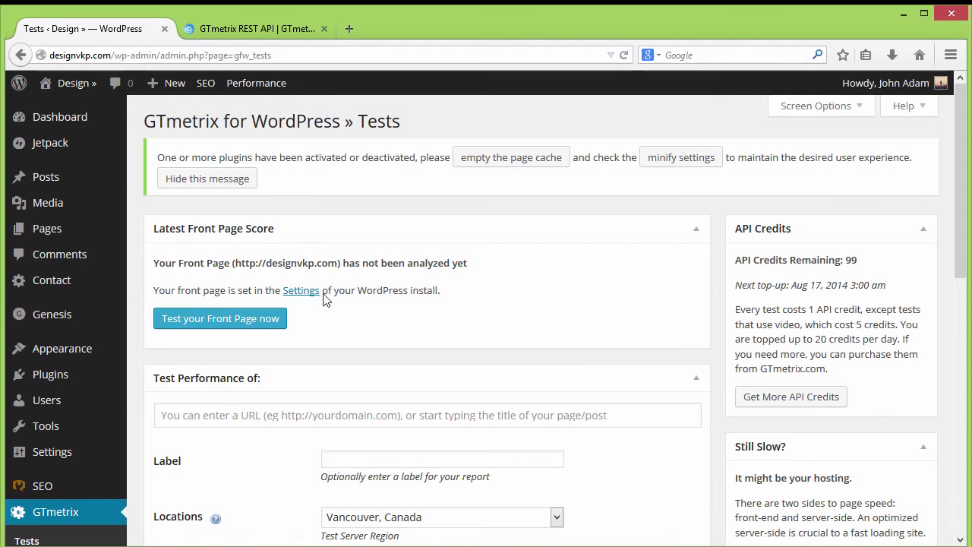
click(232, 325)
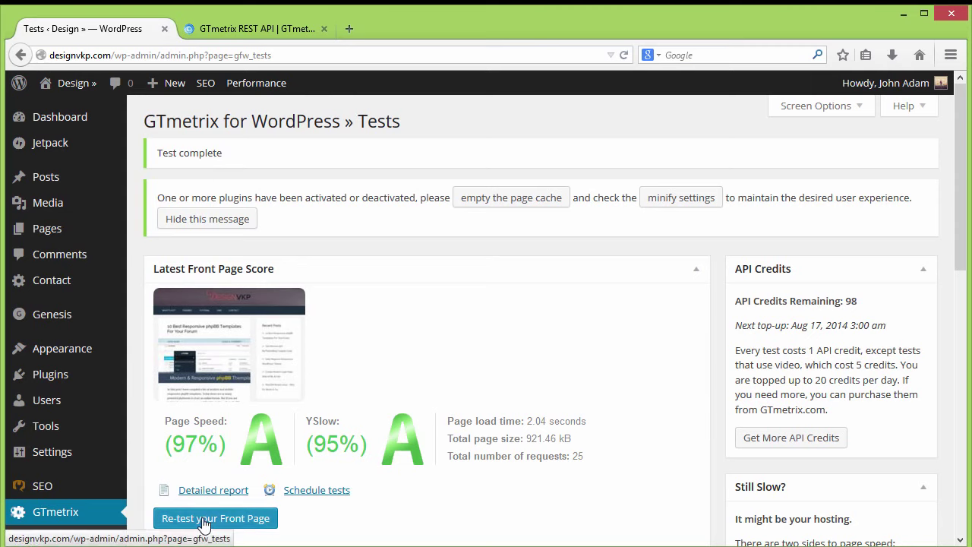
click(228, 517)
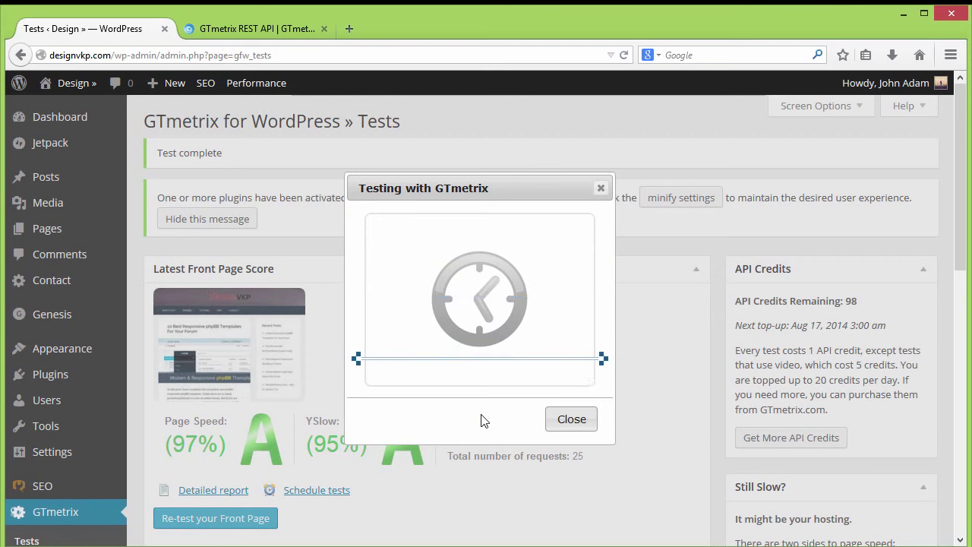
drag(512, 189, 807, 253)
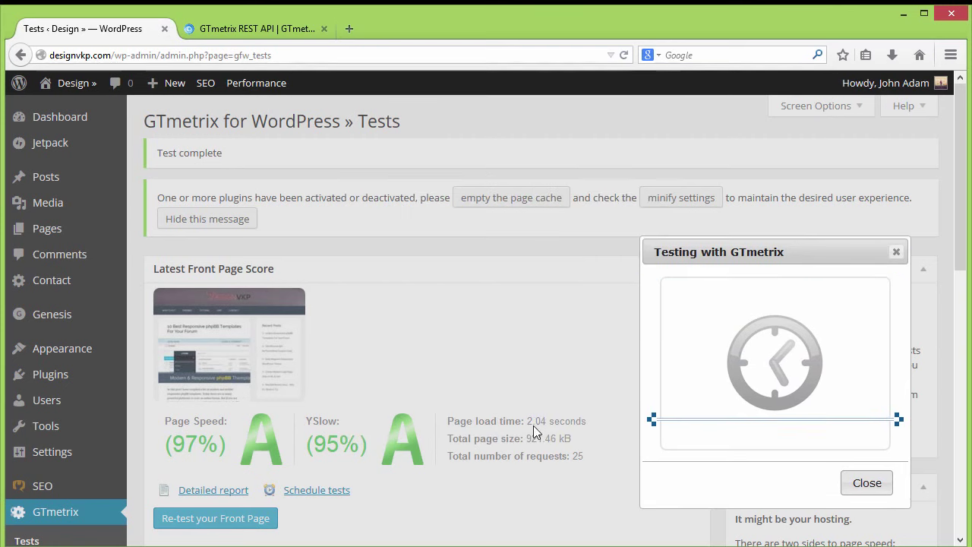